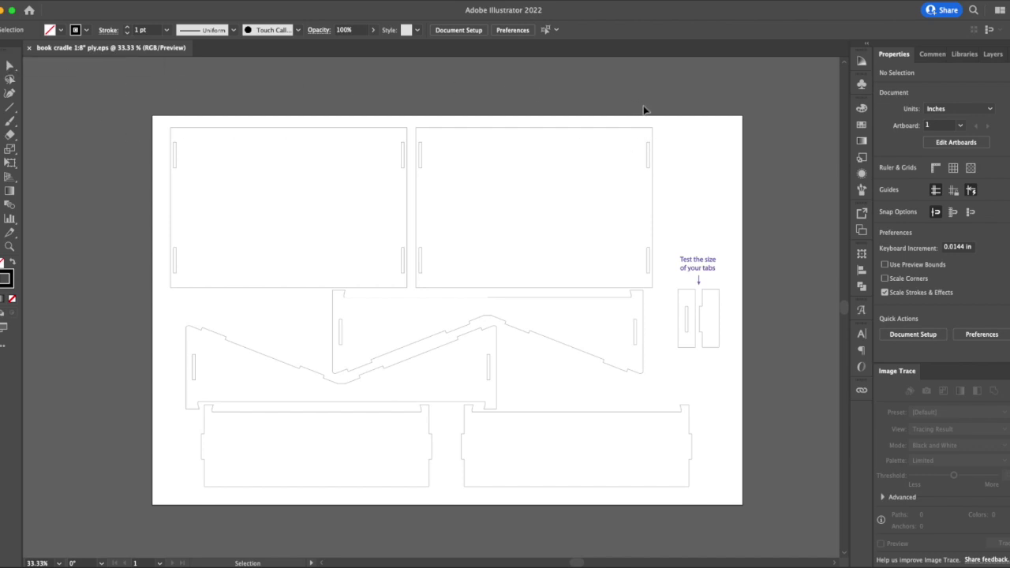
Step: Zoom to 66.67% and bring the slotted and notched tab-test strips into view
drag(706, 213, 672, 200)
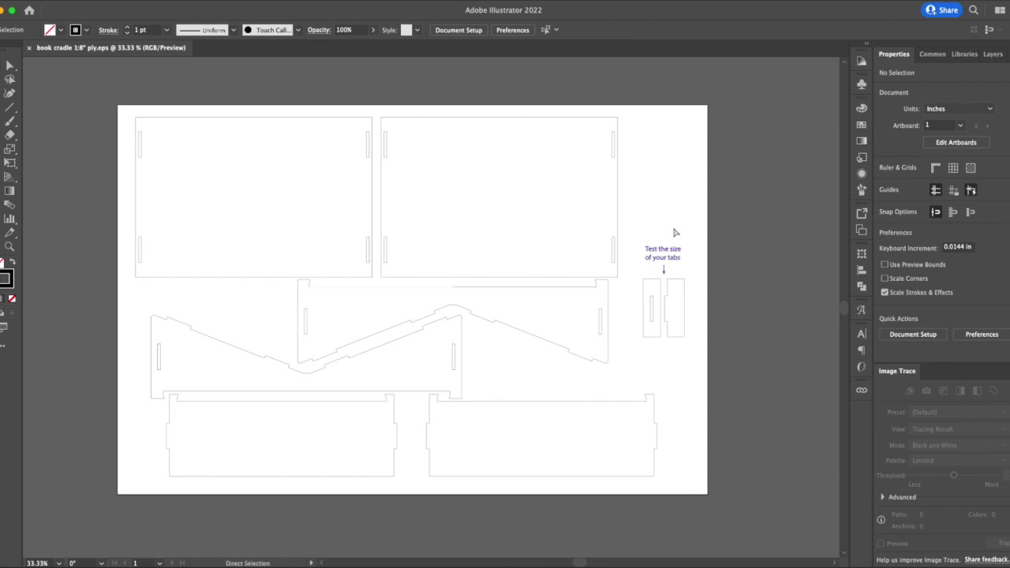
key(super+equal)
key(super+equal)
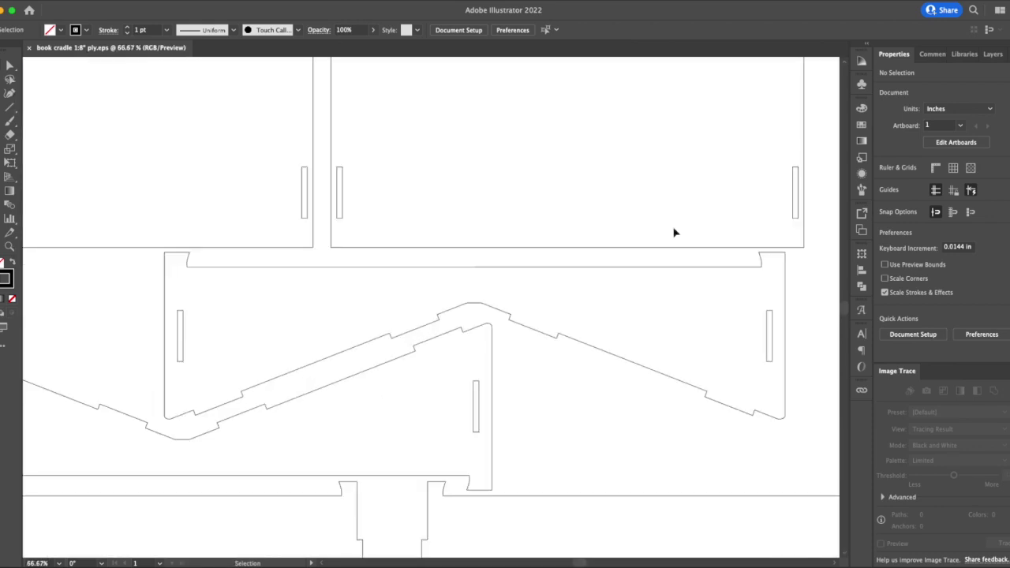
scroll(746, 272, right, 10)
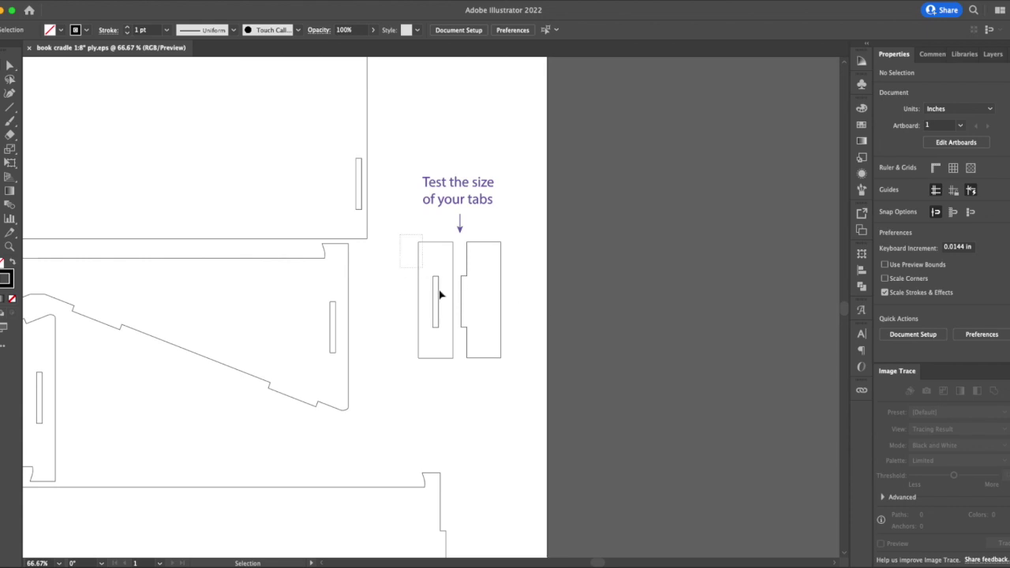
Step: Set the left tab-test slot's width to 0.105 in, which shortens it to 0.9545 in
drag(545, 377, 533, 382)
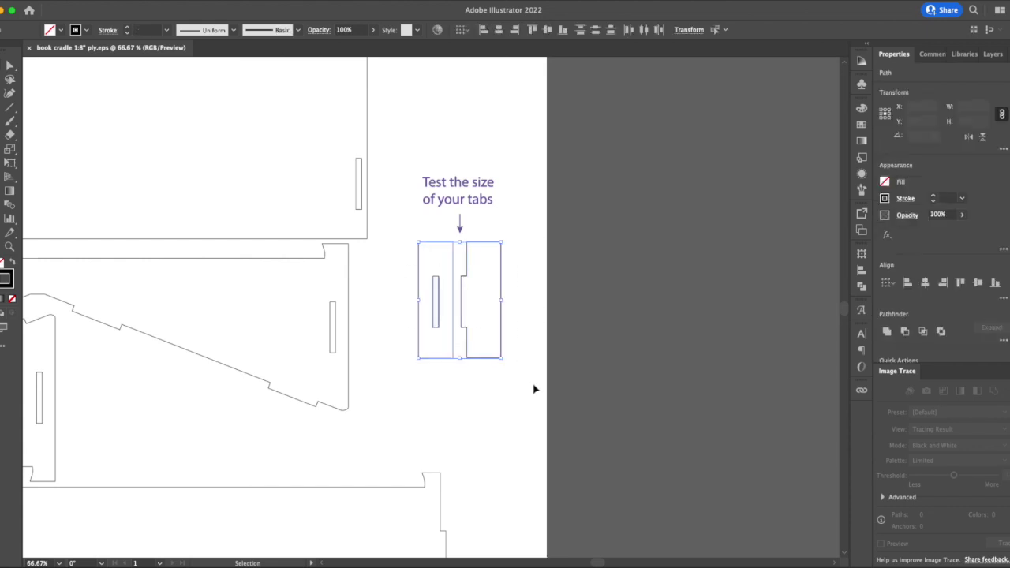
click(521, 309)
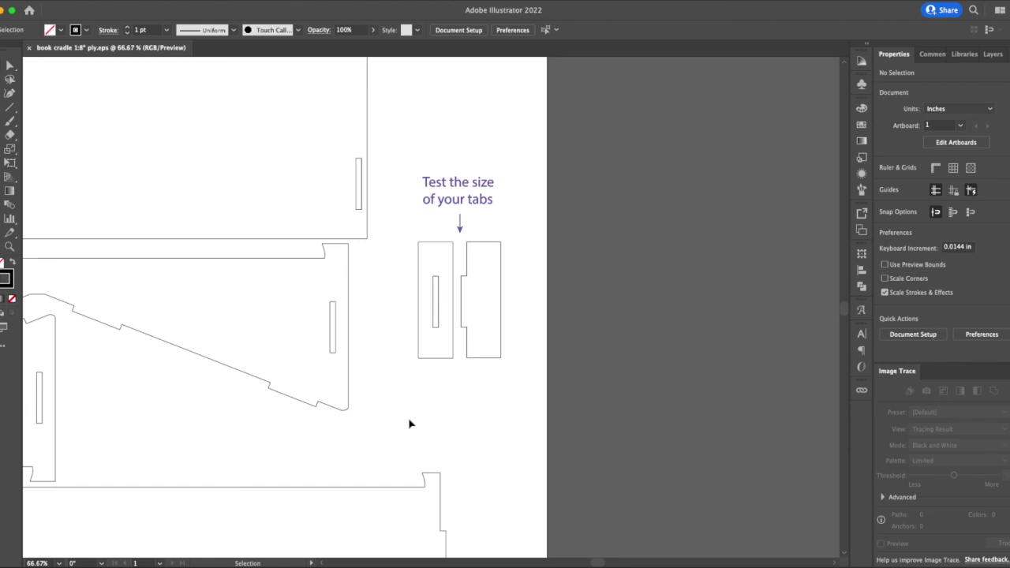
click(439, 295)
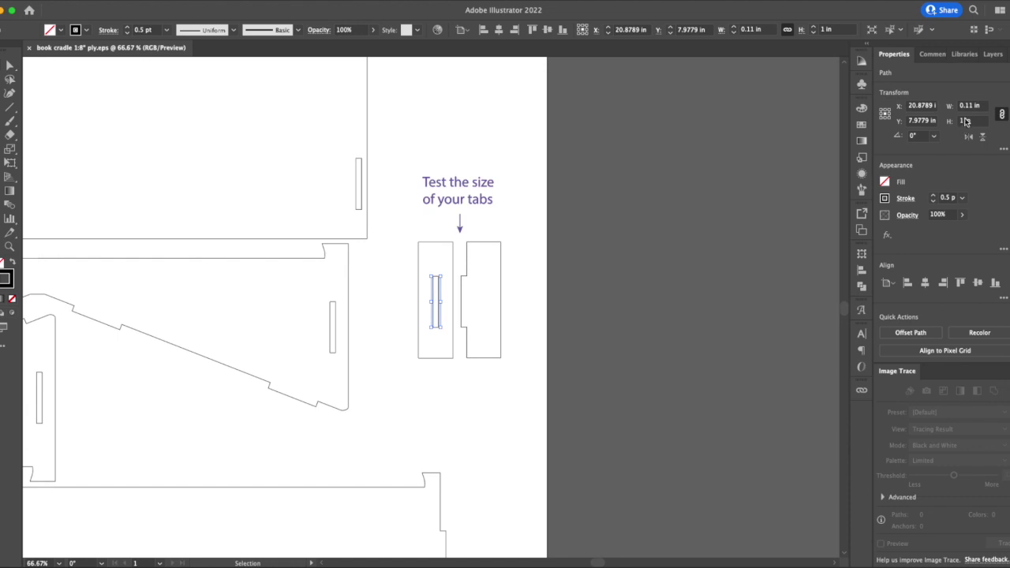
click(971, 106)
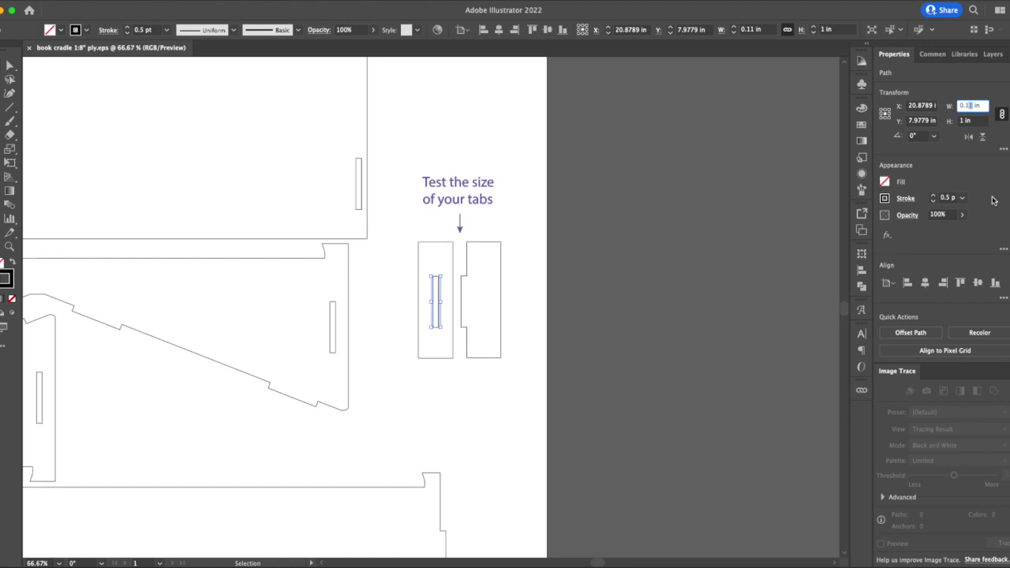
text(05)
key(Return)
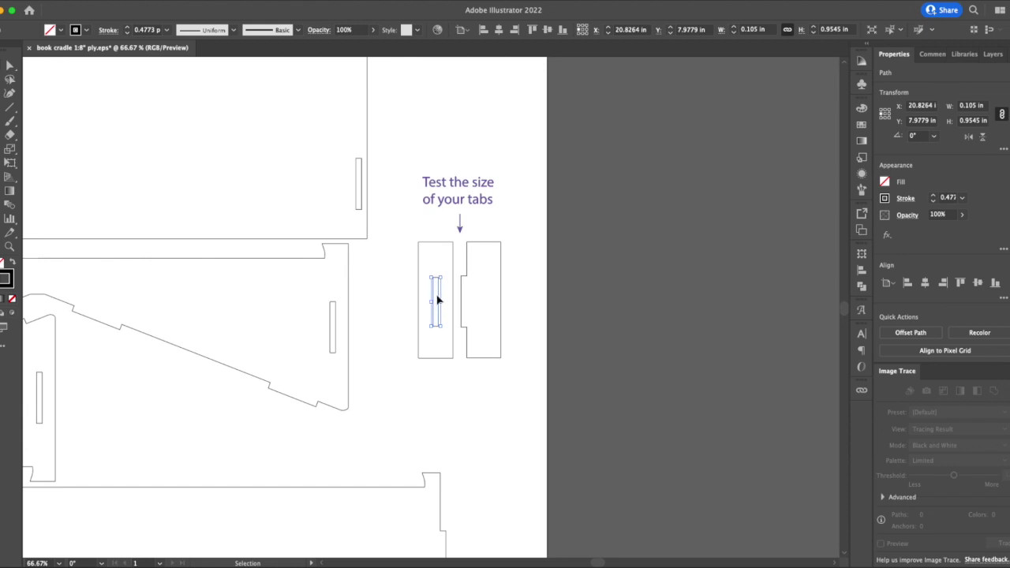
click(587, 282)
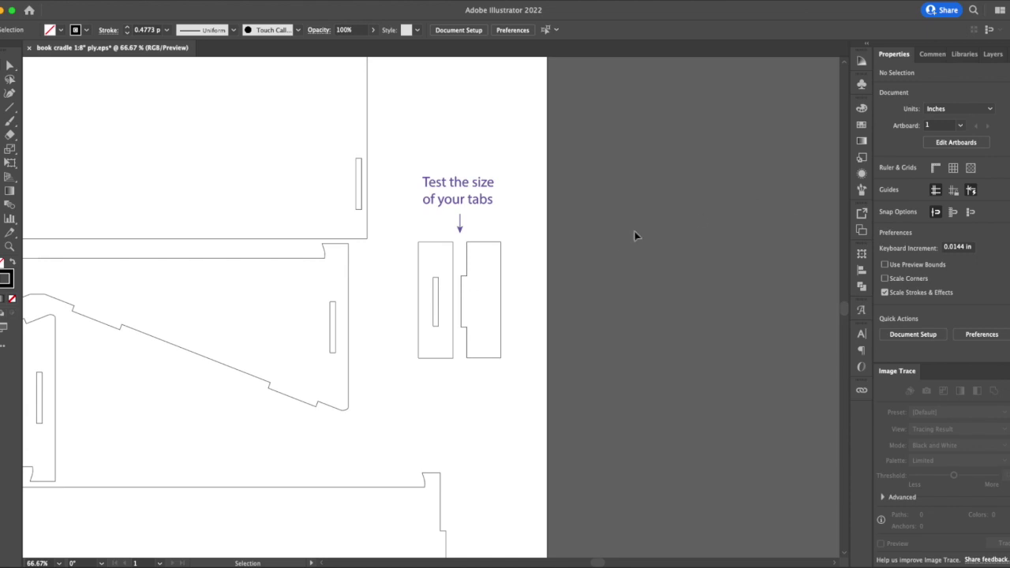
Step: Undo the slot narrowing back to 0.11 by 1 in and unlink the width/height proportions
click(439, 292)
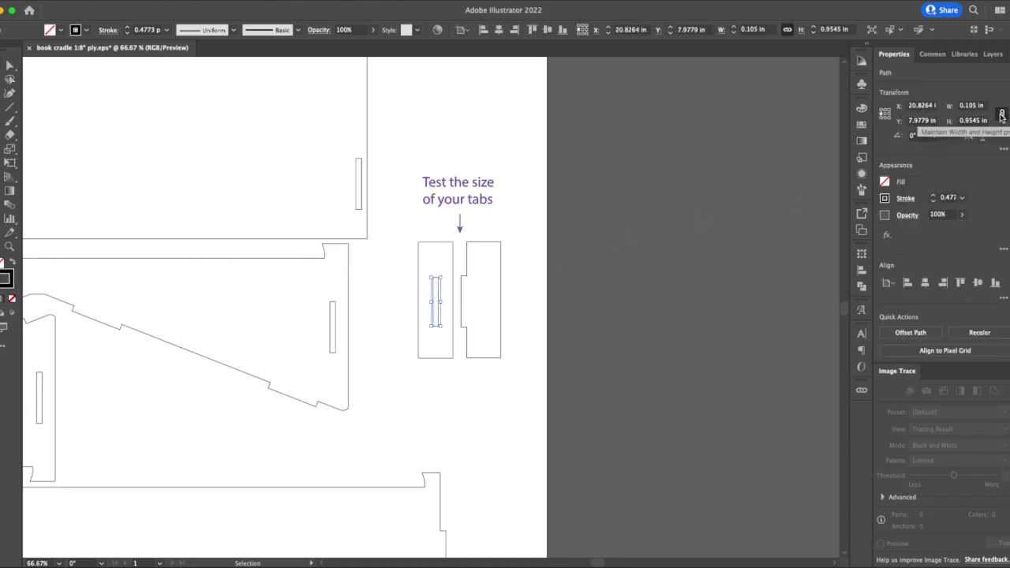
key(super+z)
click(1002, 115)
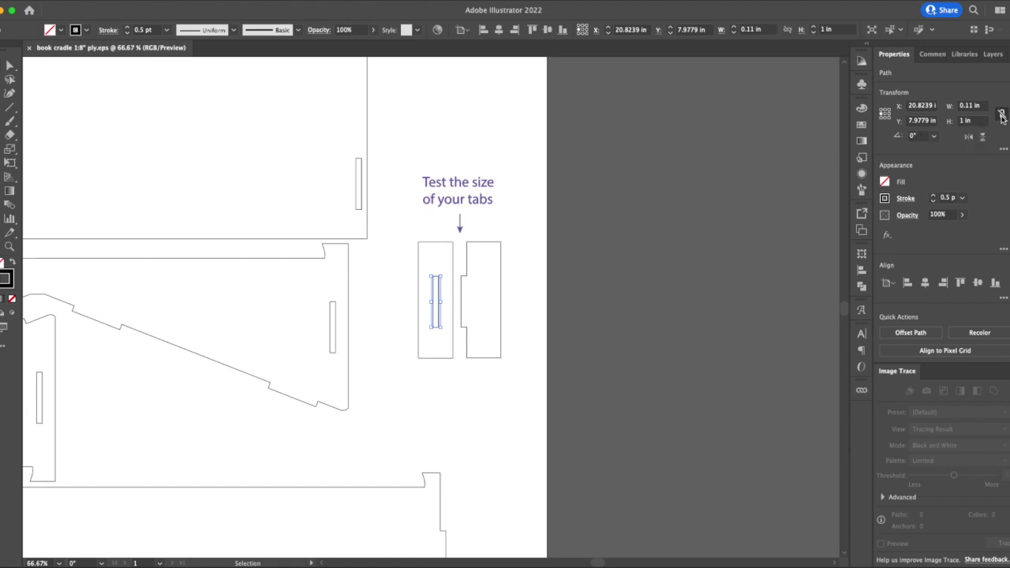
click(1003, 115)
click(1002, 114)
click(971, 106)
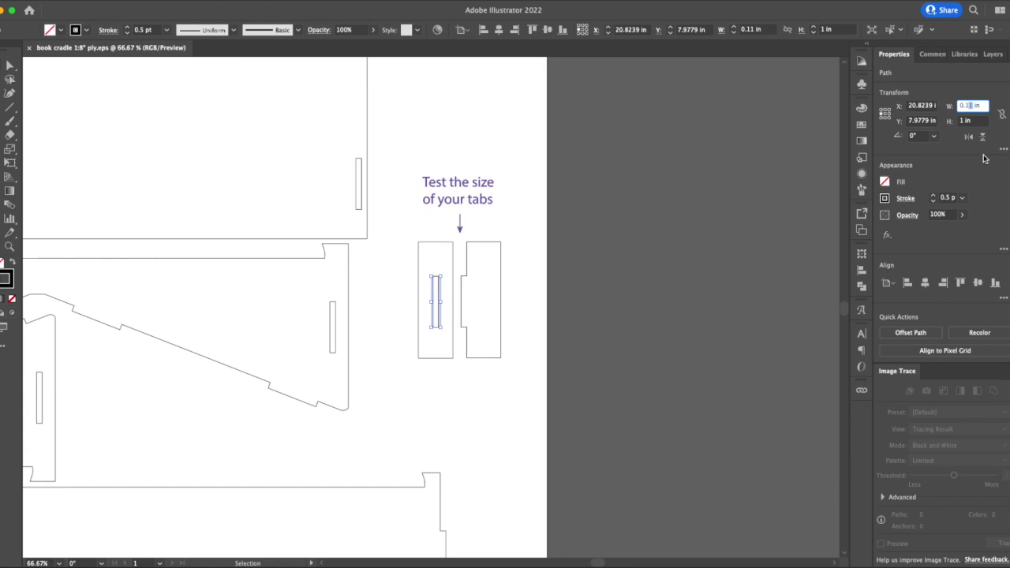
click(584, 295)
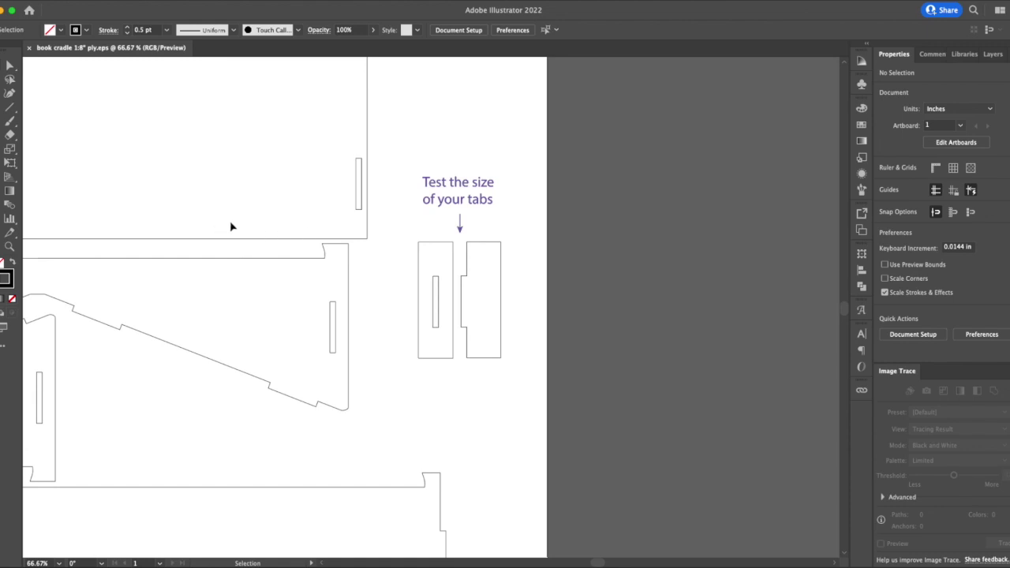
Step: Fit the artboard and delete the upper-right slotted panel and the middle V-shaped cradle piece
drag(187, 228, 719, 289)
key(super+0)
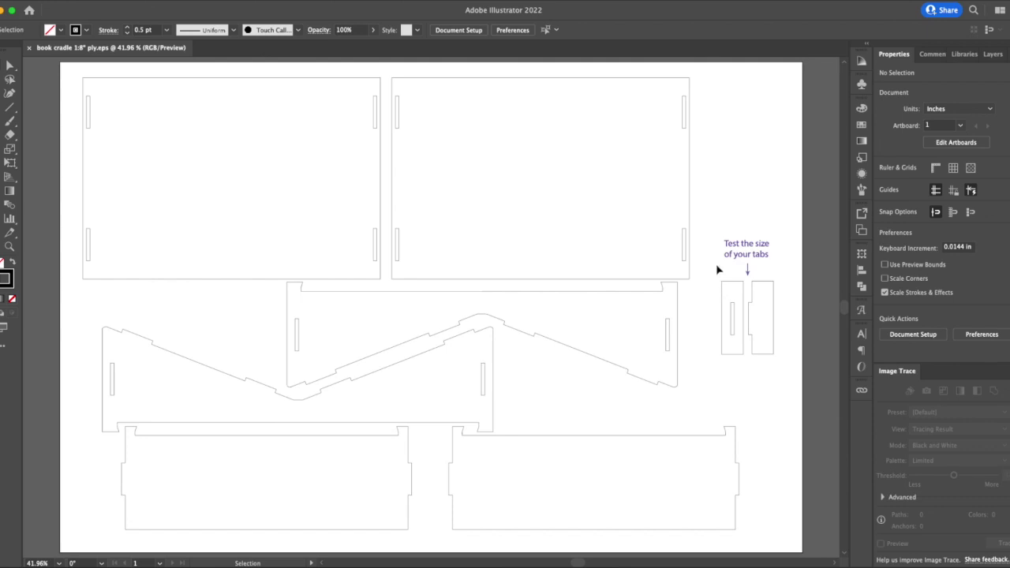
drag(400, 90, 421, 165)
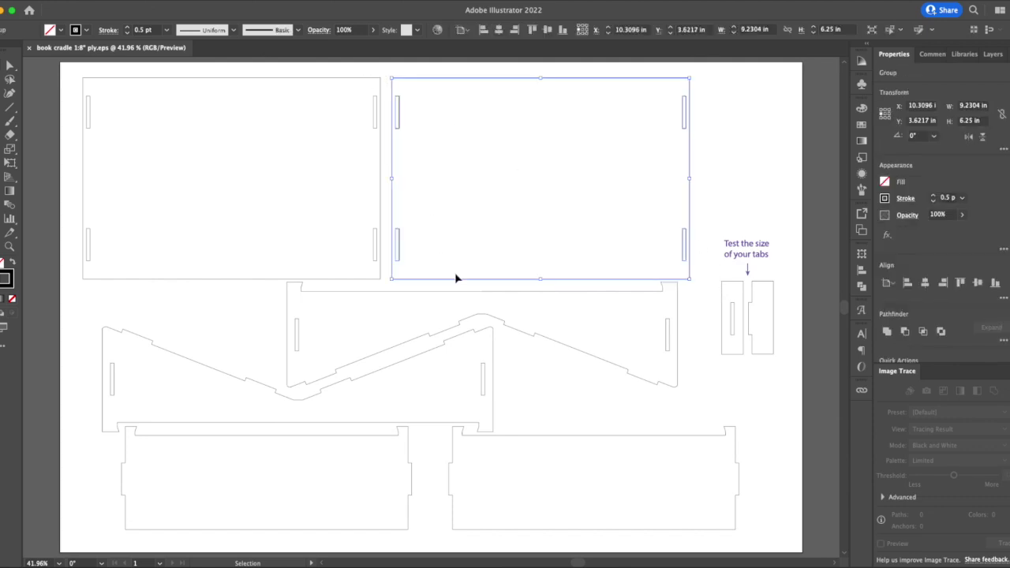
key(Delete)
click(319, 350)
key(Delete)
Step: Undo the accidental deletion of the lower-left base panel
drag(101, 471, 176, 528)
key(Delete)
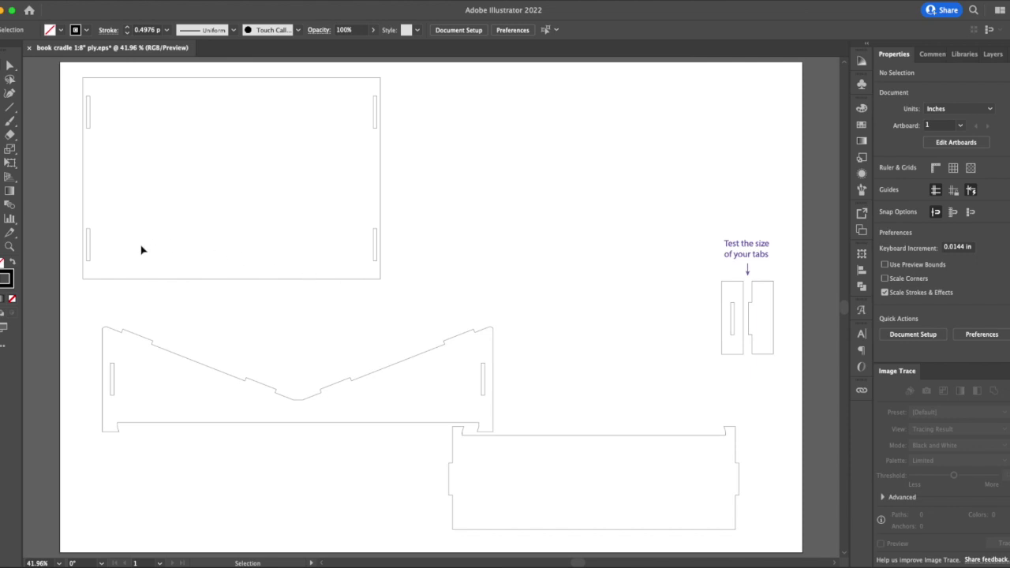
key(super+z)
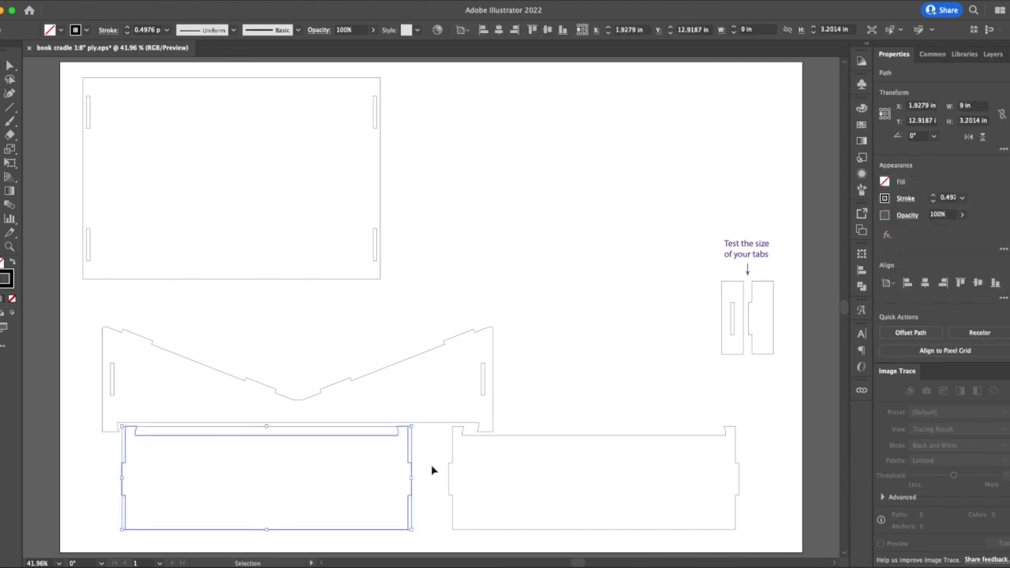
click(295, 333)
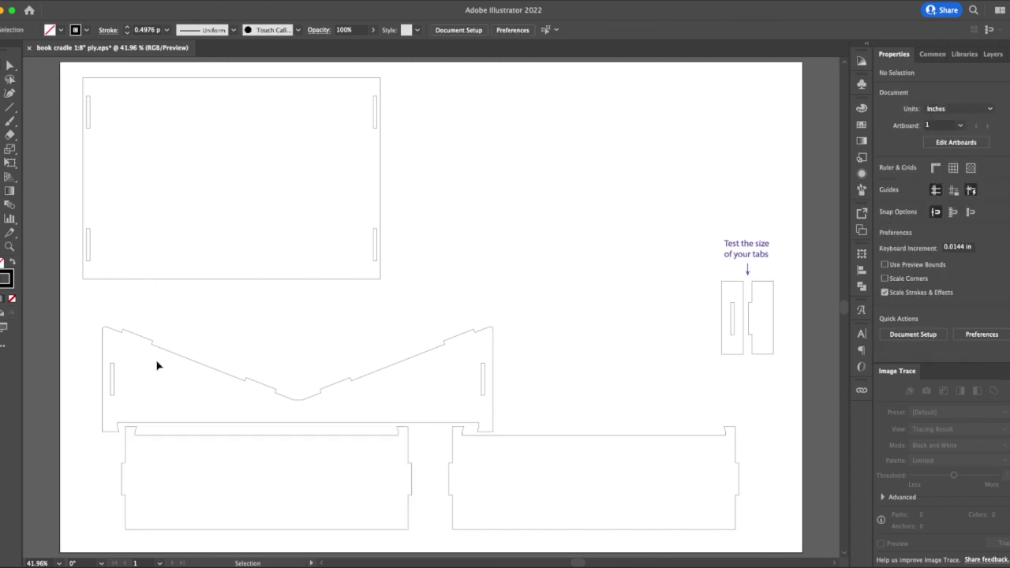
drag(165, 168, 255, 250)
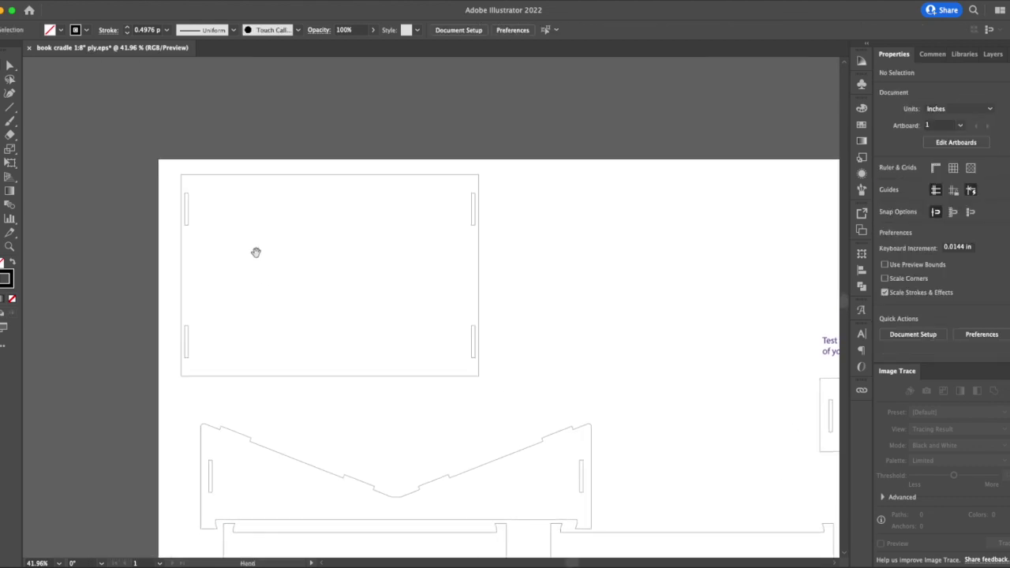
Step: Inside the top panel group, set the upper-left slot to 0.105 in wide, scaled from its centre
click(188, 201)
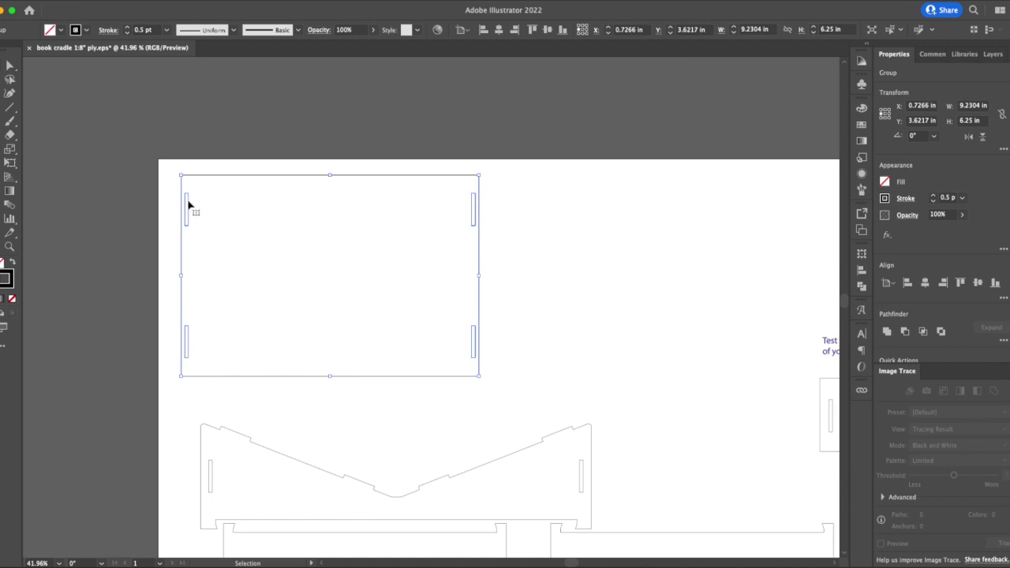
key(super+shift+a)
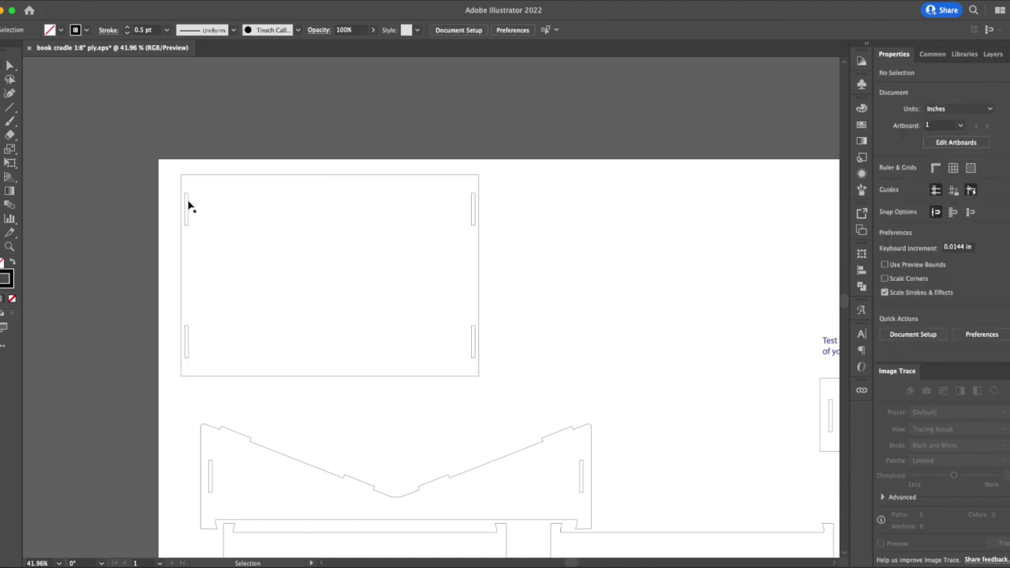
click(188, 206)
double_click(188, 206)
click(188, 206)
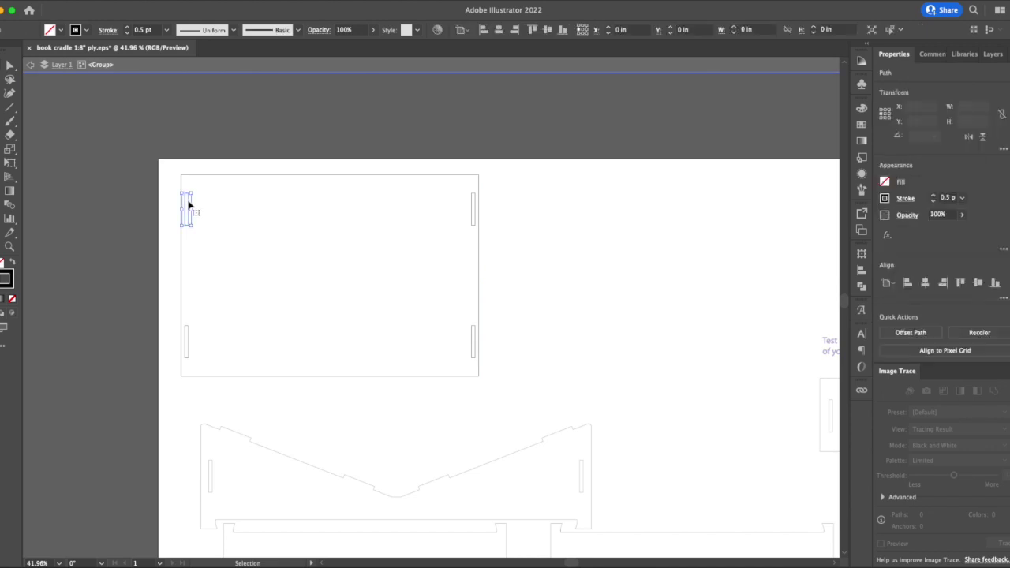
click(885, 115)
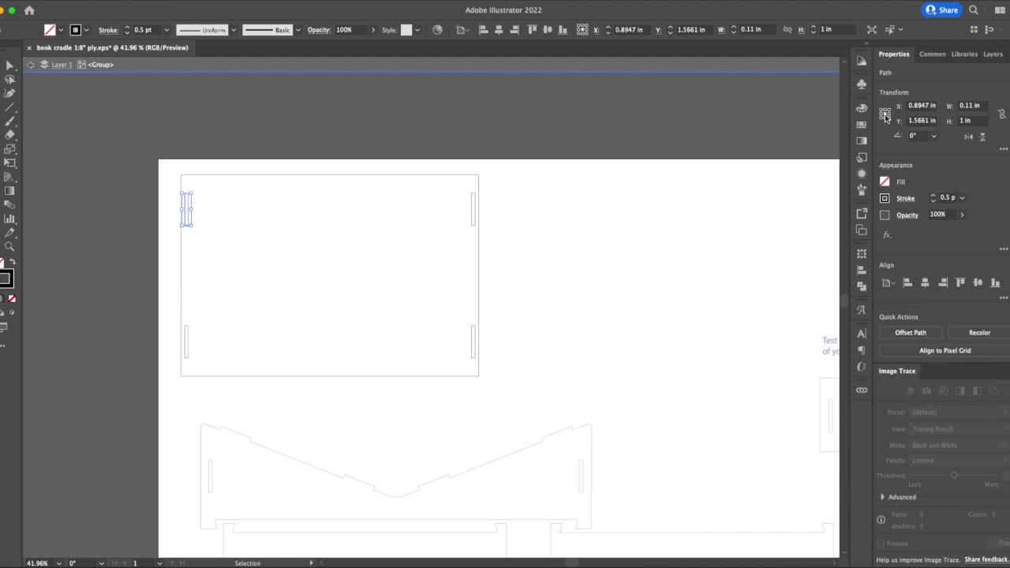
click(969, 106)
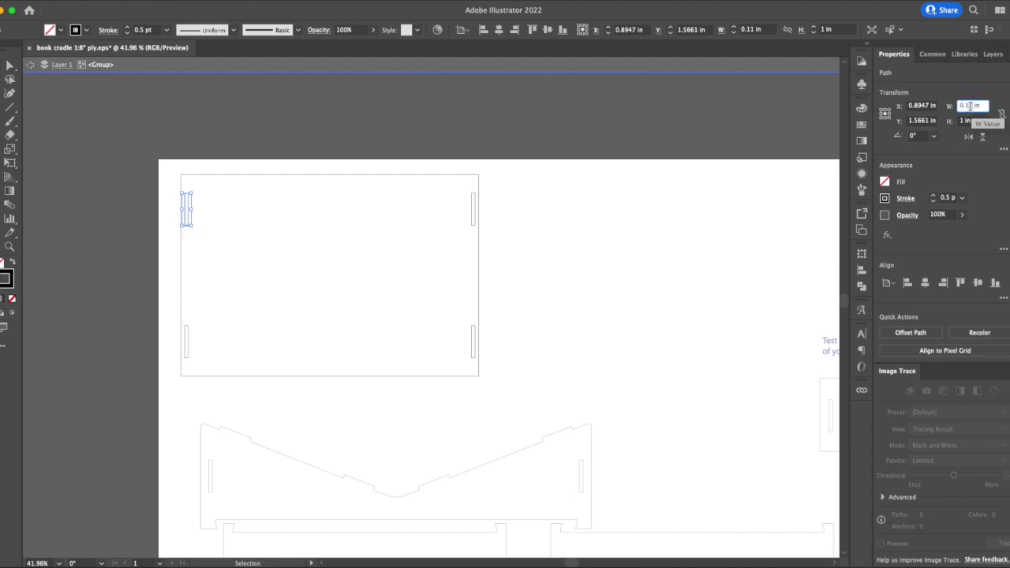
text(05)
key(Return)
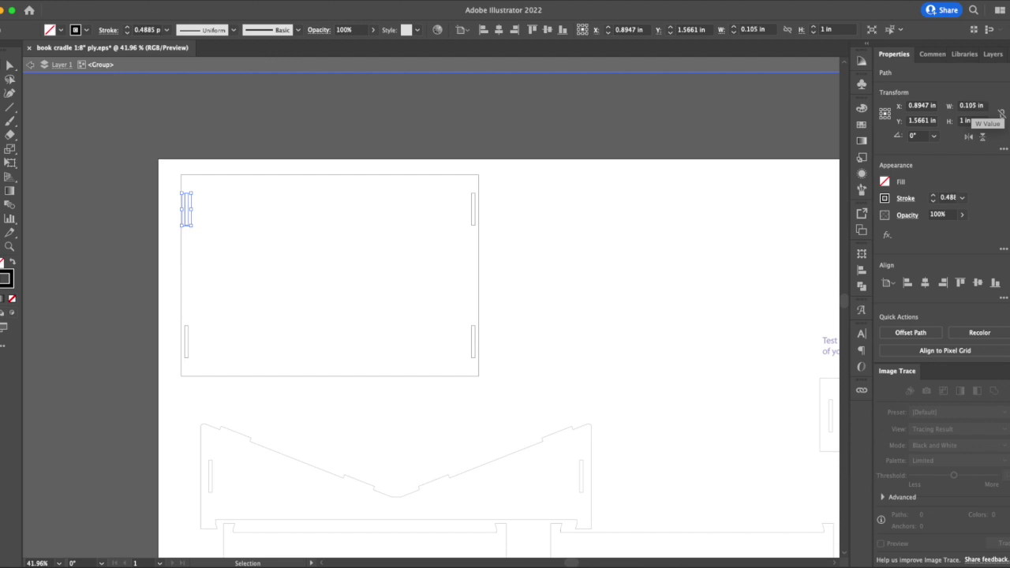
Step: Set another of the top panel's slots to 0.105 in wide
click(190, 340)
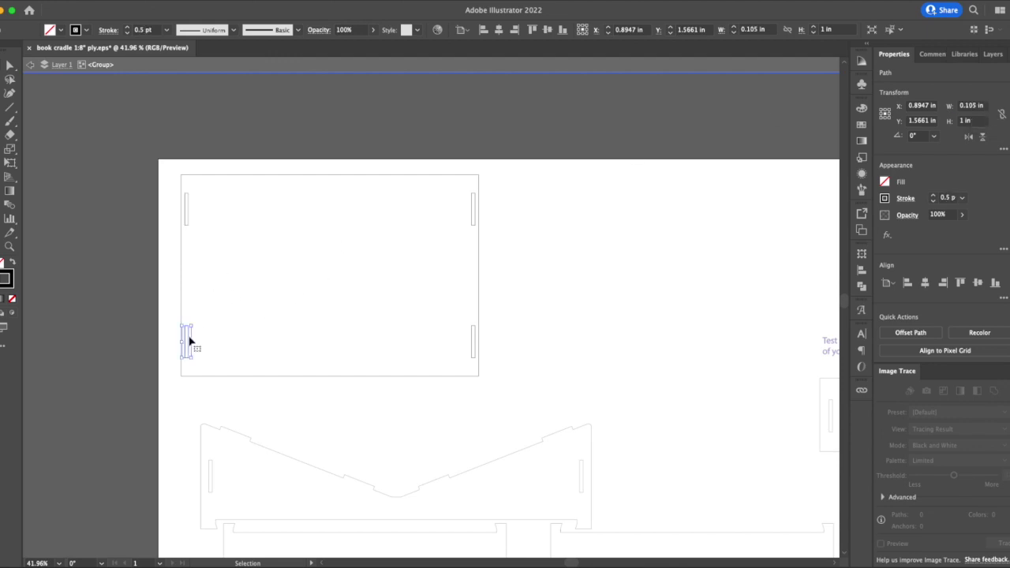
click(474, 210)
click(472, 339)
click(972, 106)
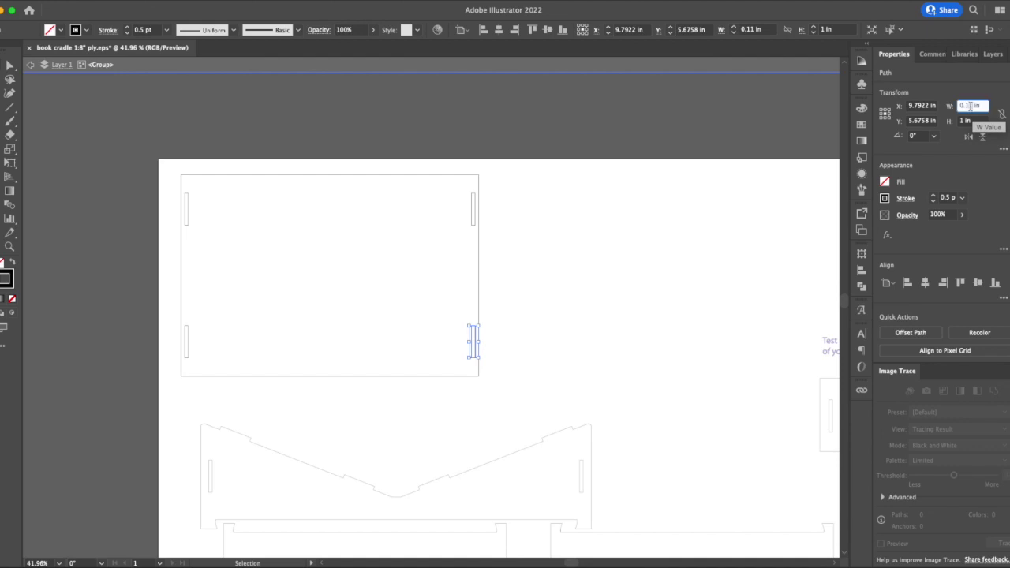
text(0.105)
key(Return)
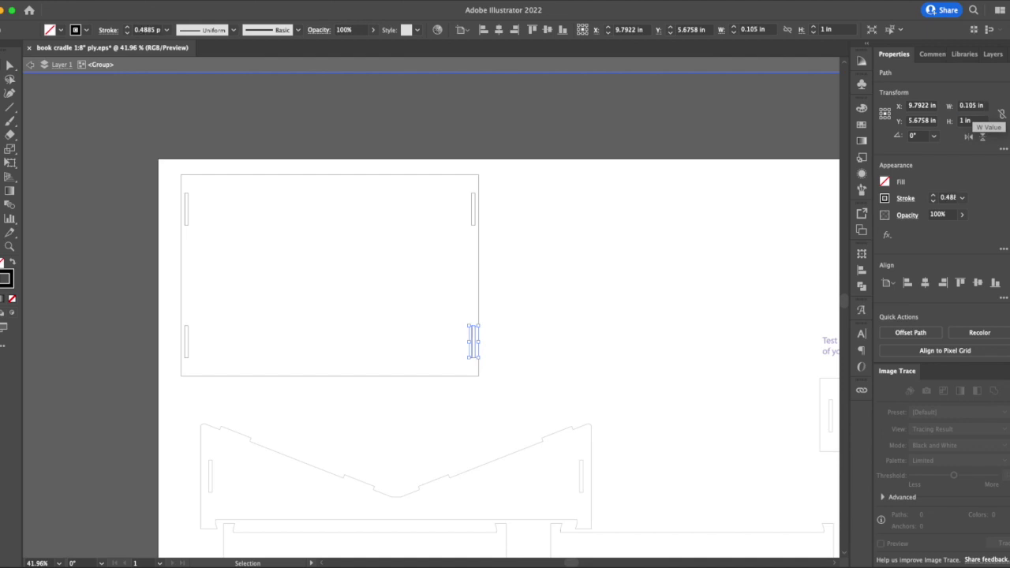
click(568, 303)
Step: Enter the V-shaped cradle side's group and select its left and right slots
scroll(569, 303, down, 4)
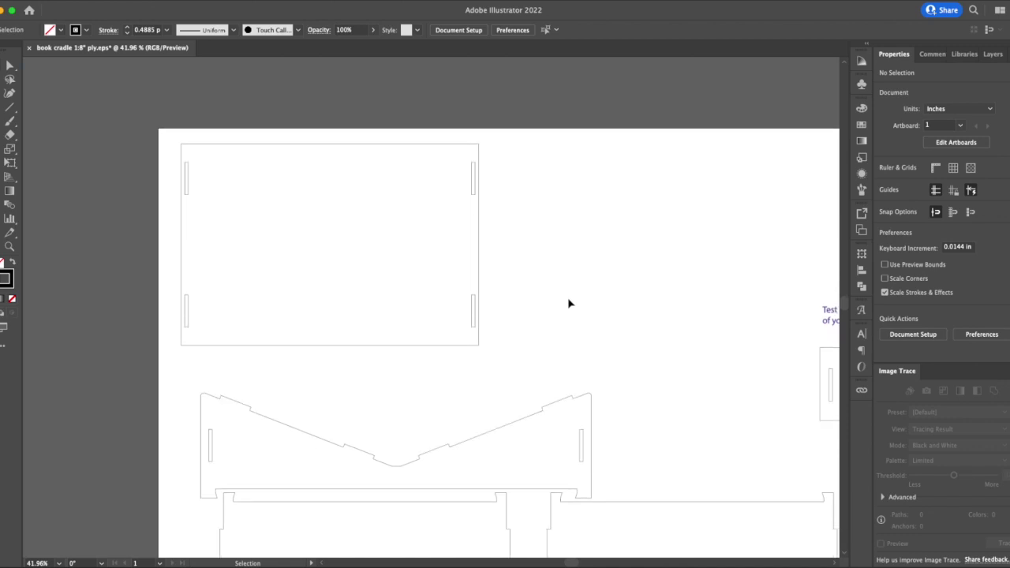
click(212, 378)
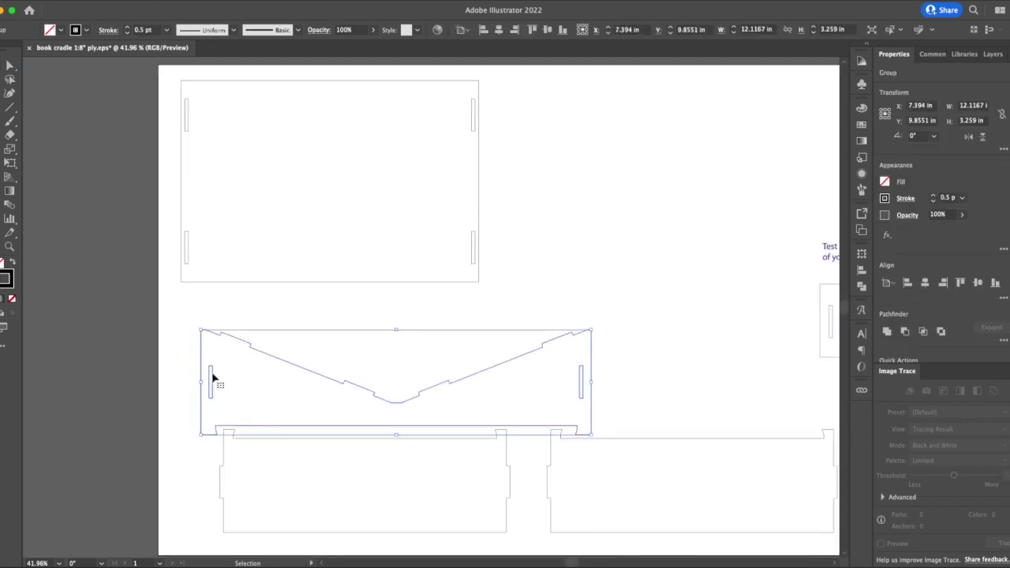
double_click(212, 377)
click(211, 376)
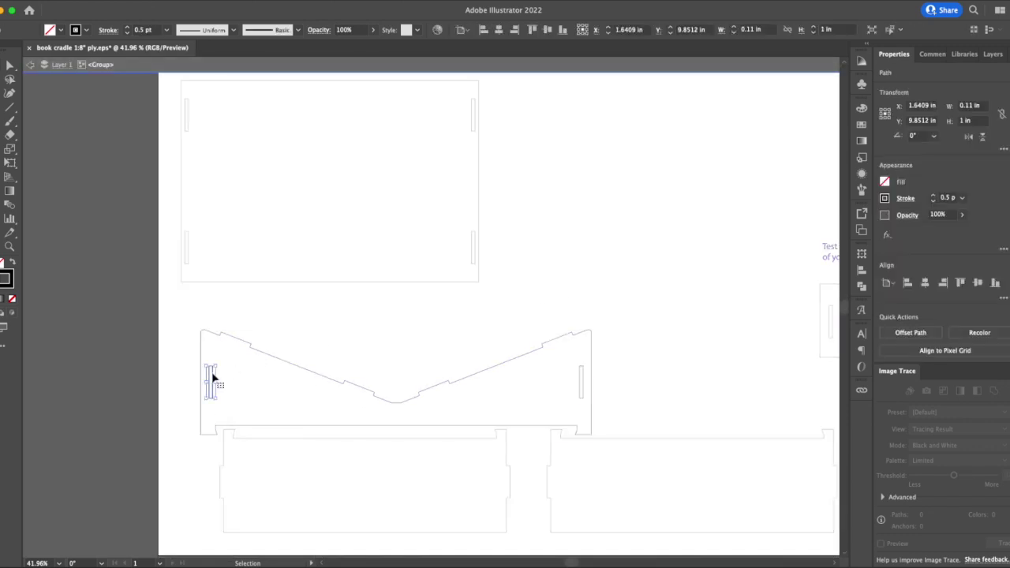
click(582, 382)
double_click(599, 254)
Step: Alt-drag a copy of the top slotted panel to its right
drag(624, 229, 561, 261)
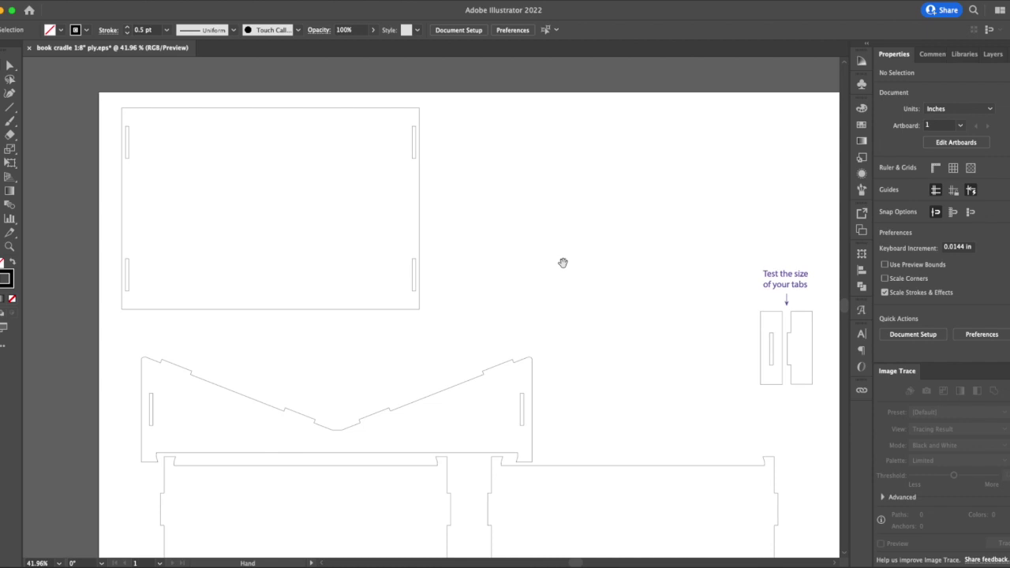
click(164, 109)
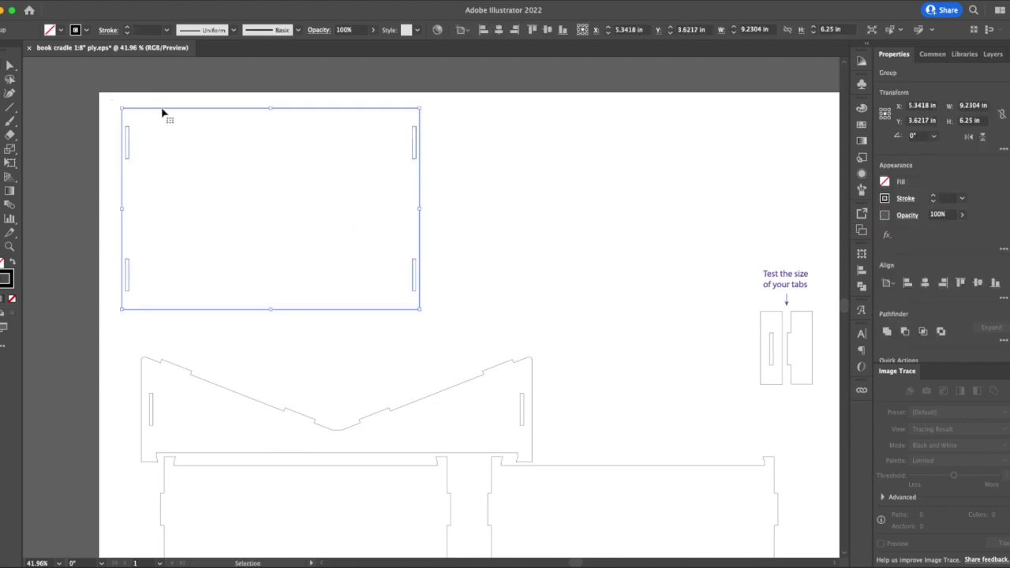
drag(164, 112, 468, 158)
click(379, 418)
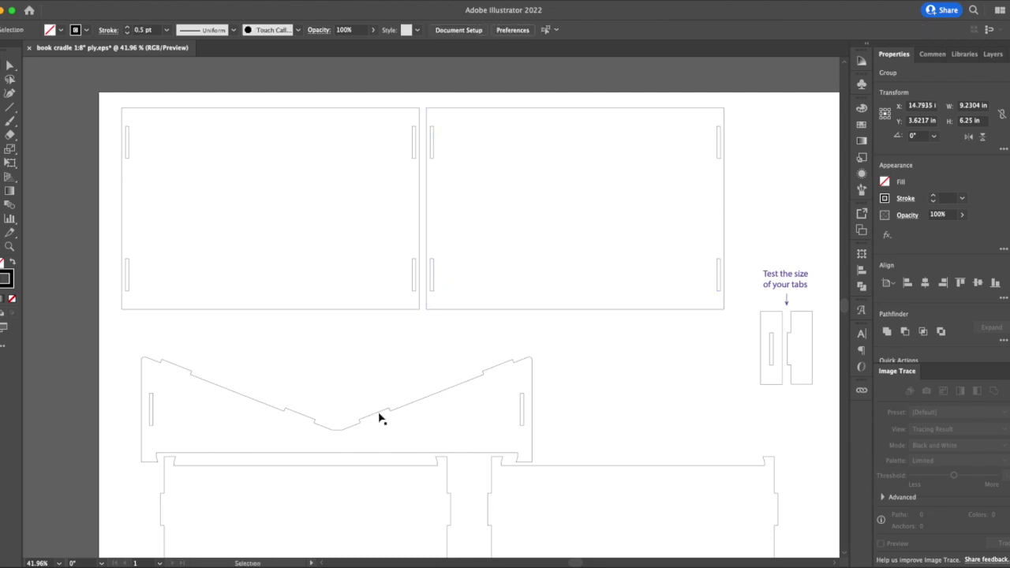
Step: Copy the V-shaped cradle side, rotate the copy 180°, and nest it beside the original
click(380, 413)
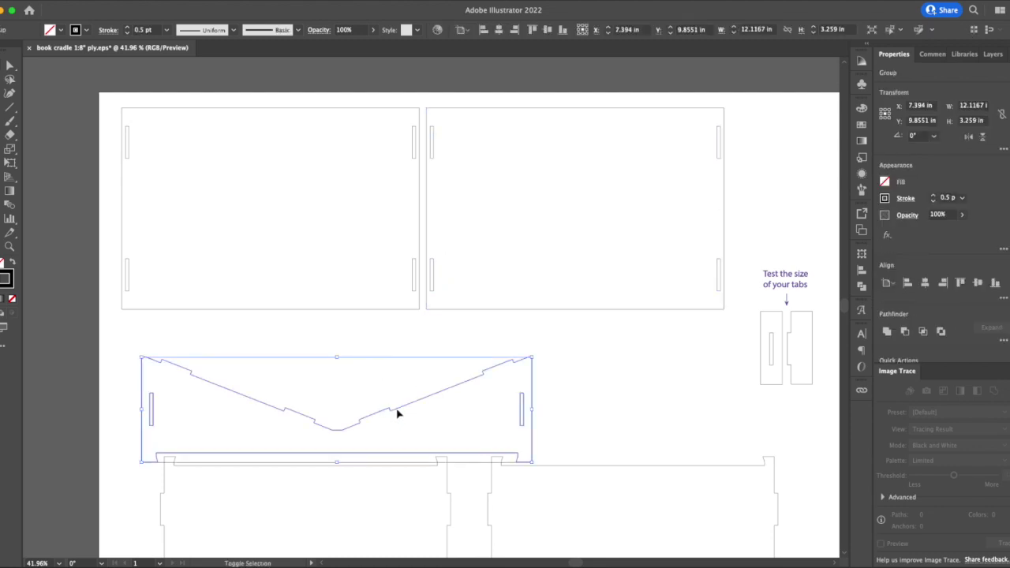
click(410, 402)
click(416, 404)
drag(416, 405, 458, 354)
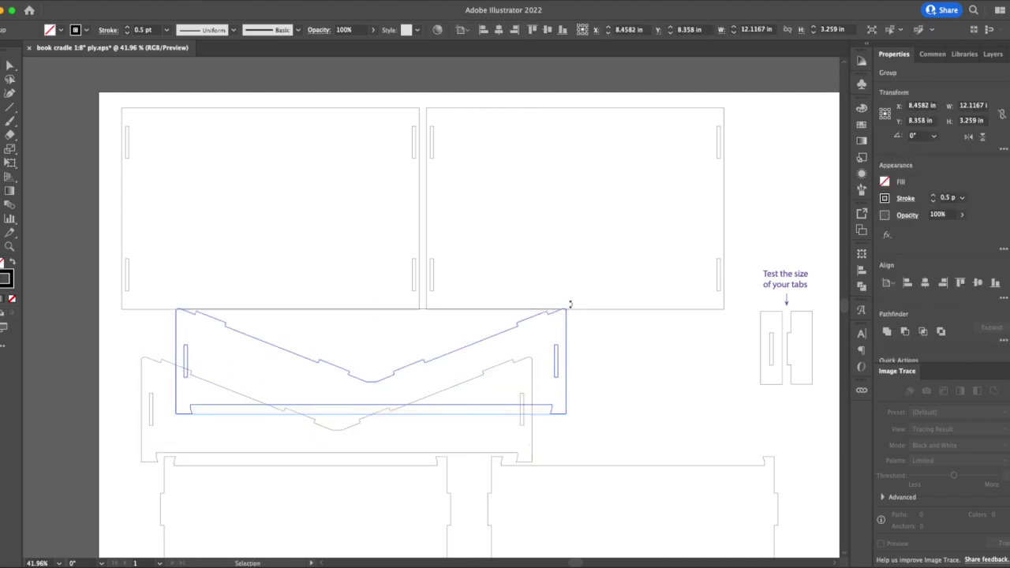
drag(570, 304, 226, 394)
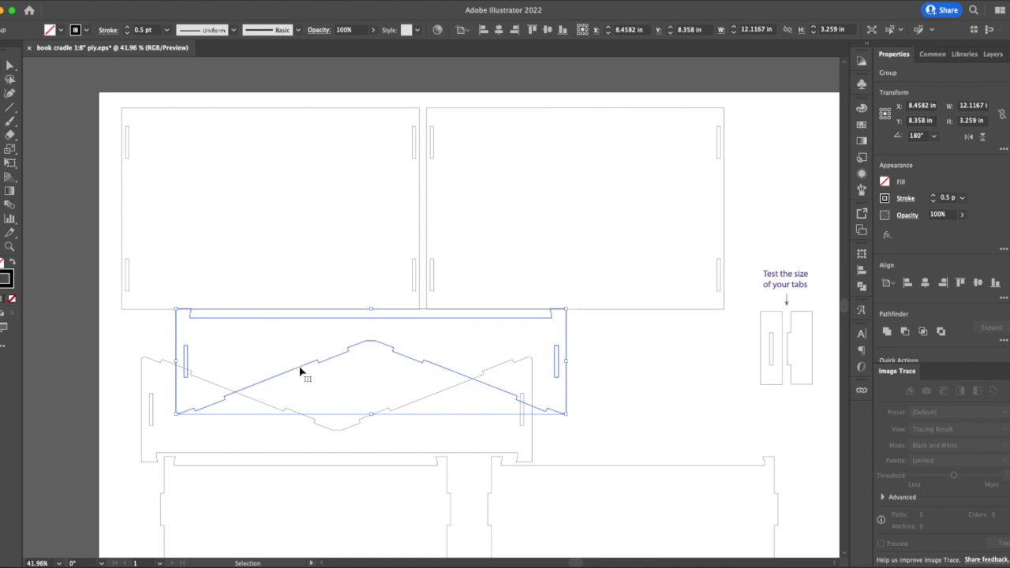
drag(334, 365, 430, 360)
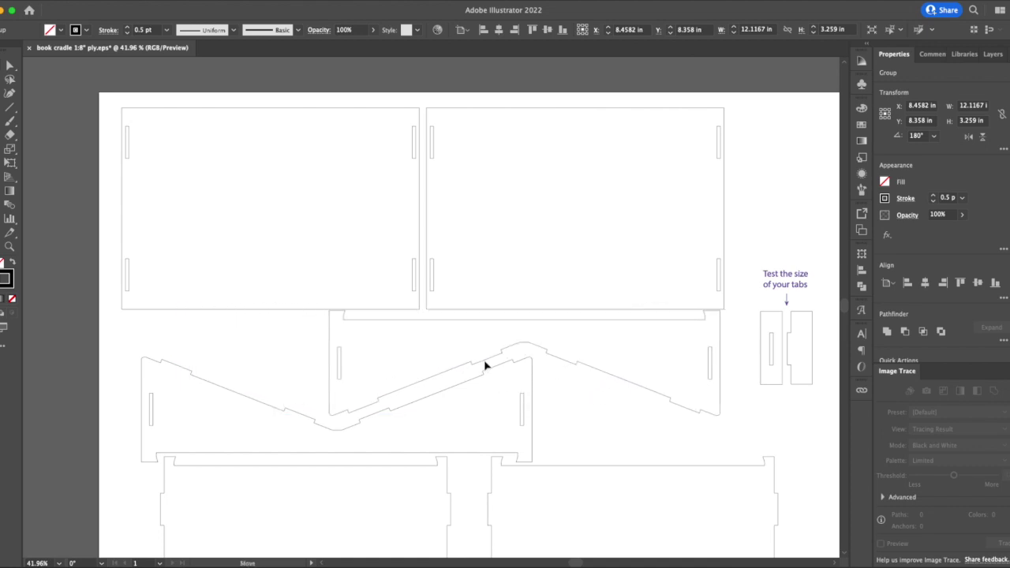
drag(485, 365, 488, 368)
click(631, 457)
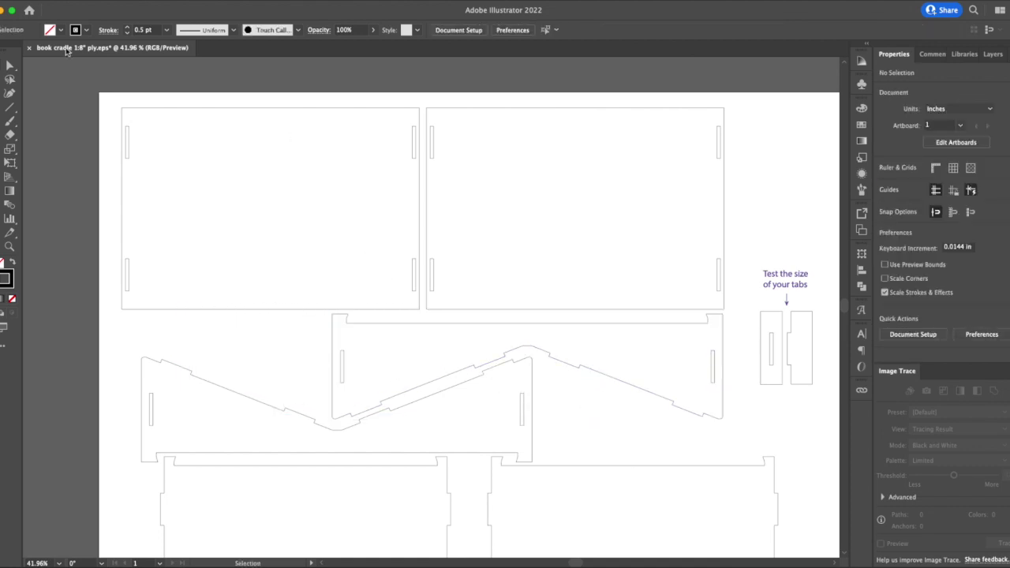
Step: Save As 'book cradle 1-8" ply.svg' in SVG format, accepting the default SVG options
click(23, 0)
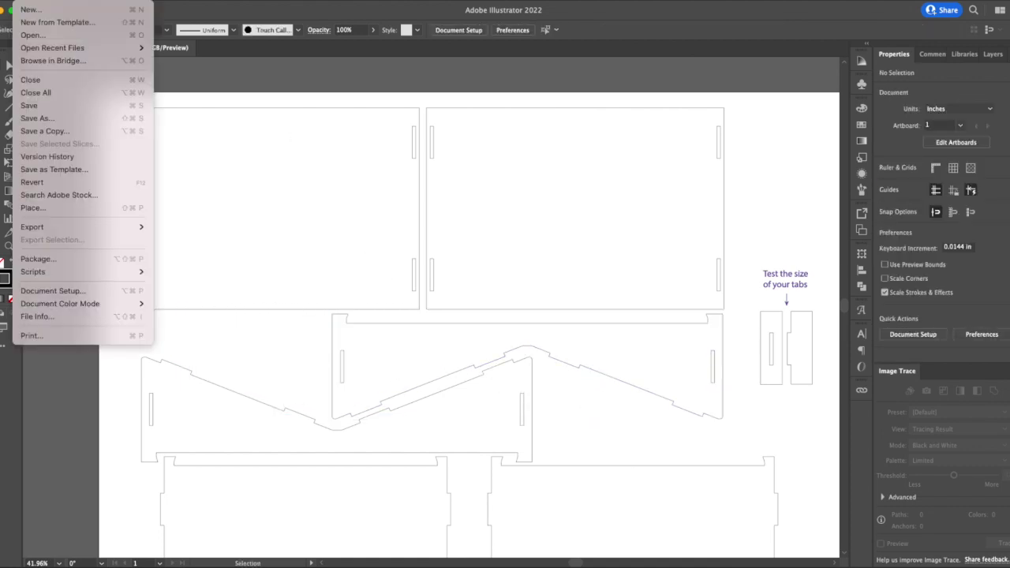
click(46, 120)
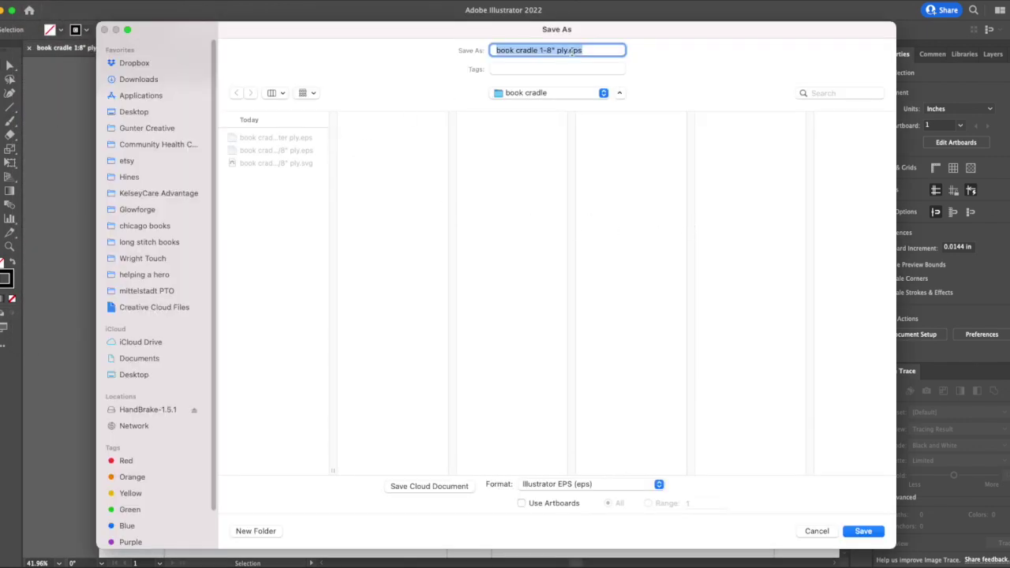
click(610, 488)
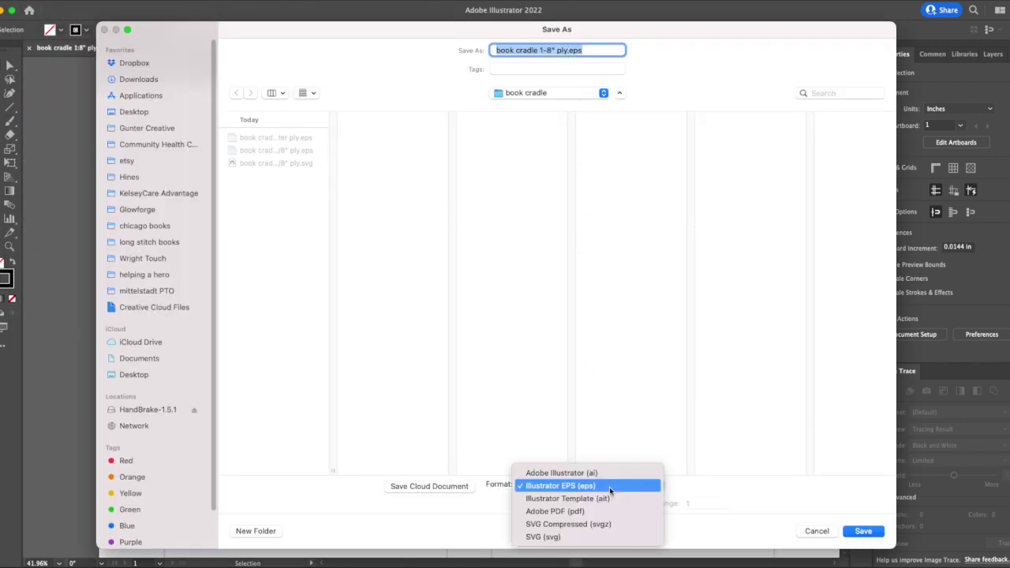
click(604, 536)
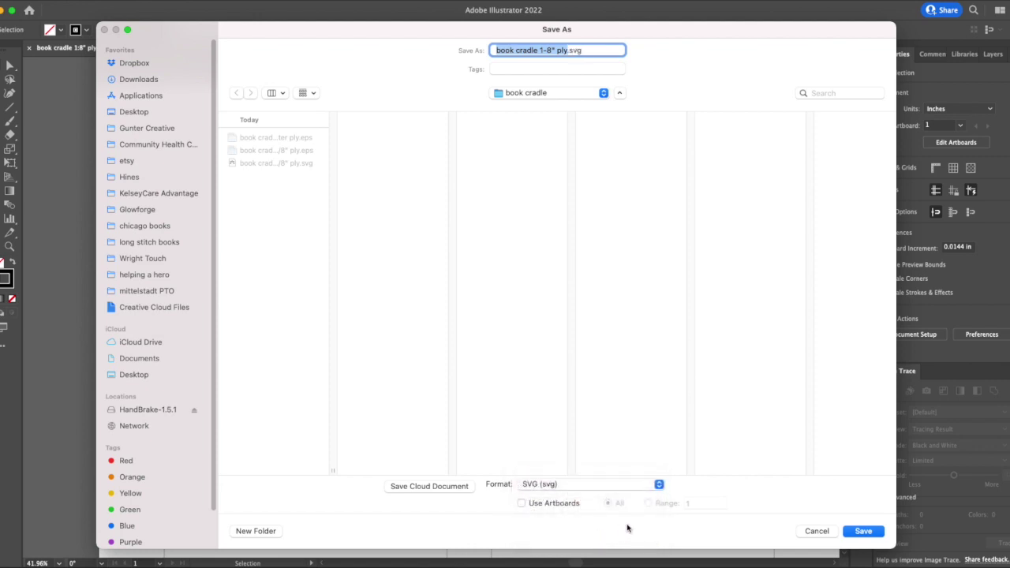
click(862, 533)
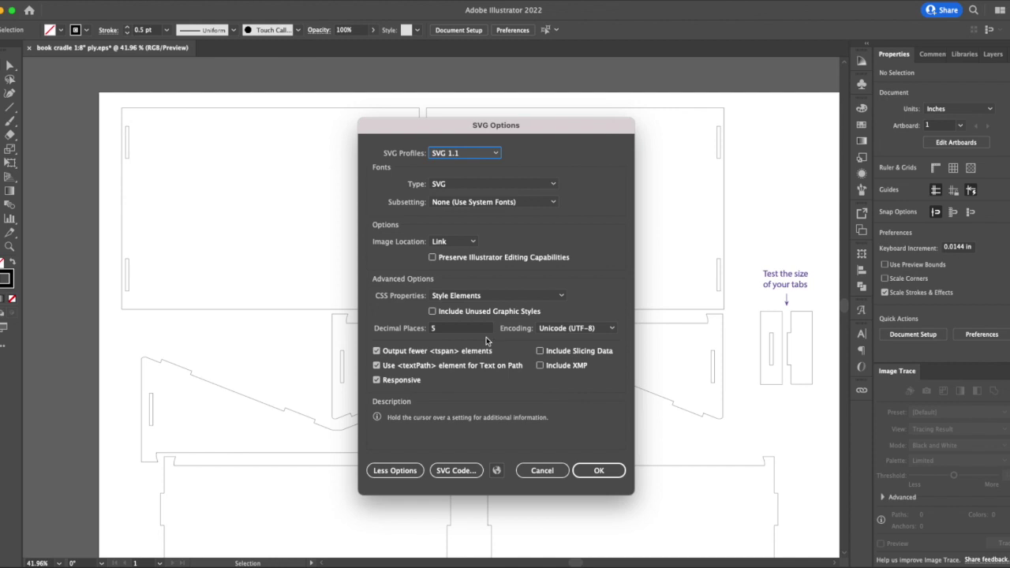
click(436, 330)
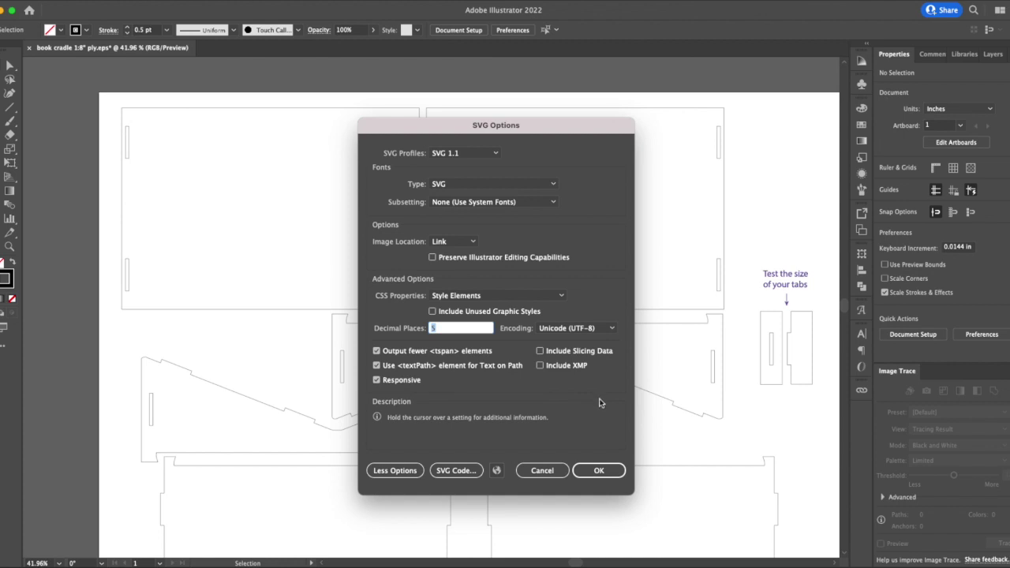
click(600, 472)
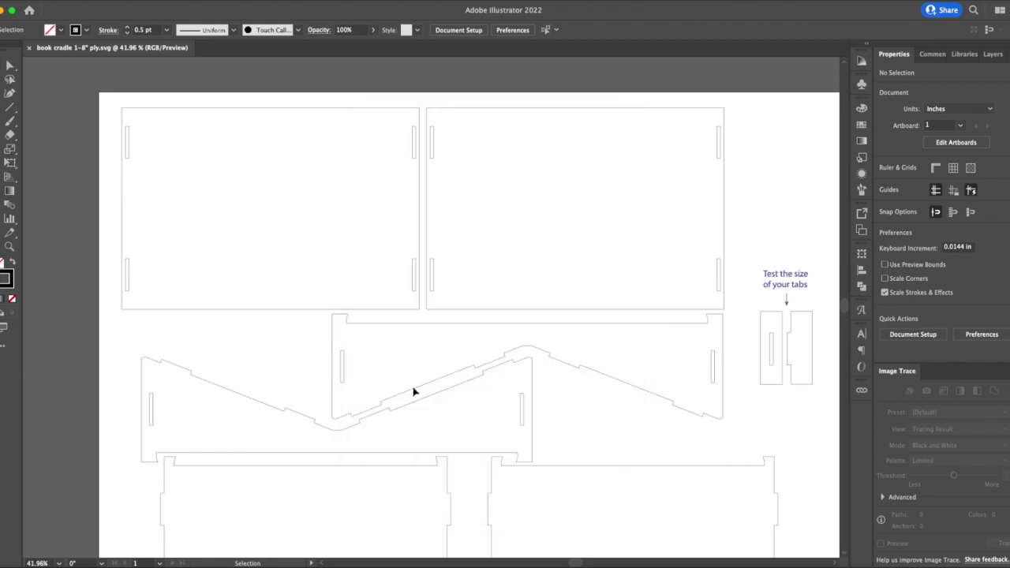
Step: Isolate the rotated cradle side's group and select its right-hand slot path
scroll(379, 324, down, 3)
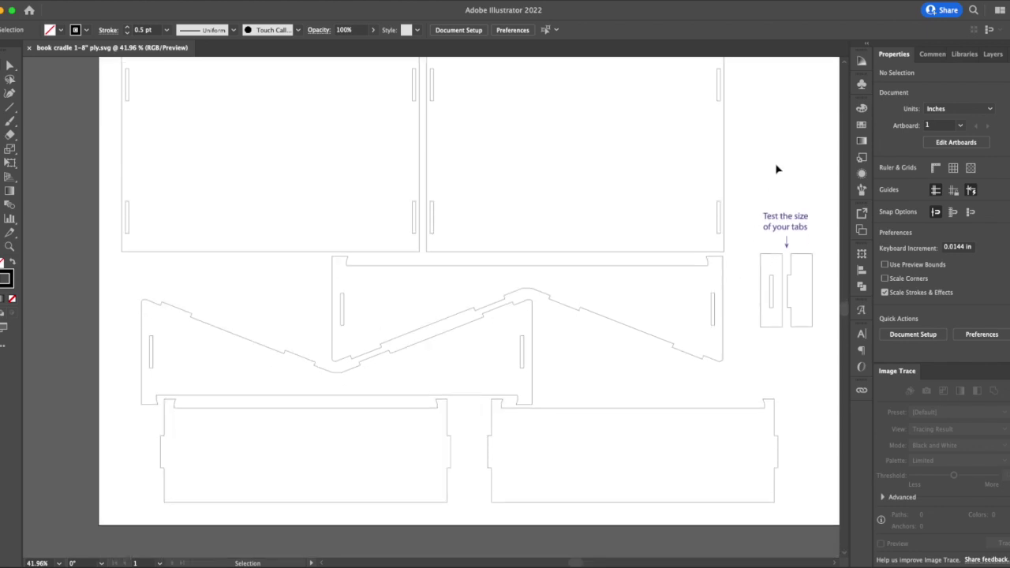
drag(776, 165, 645, 198)
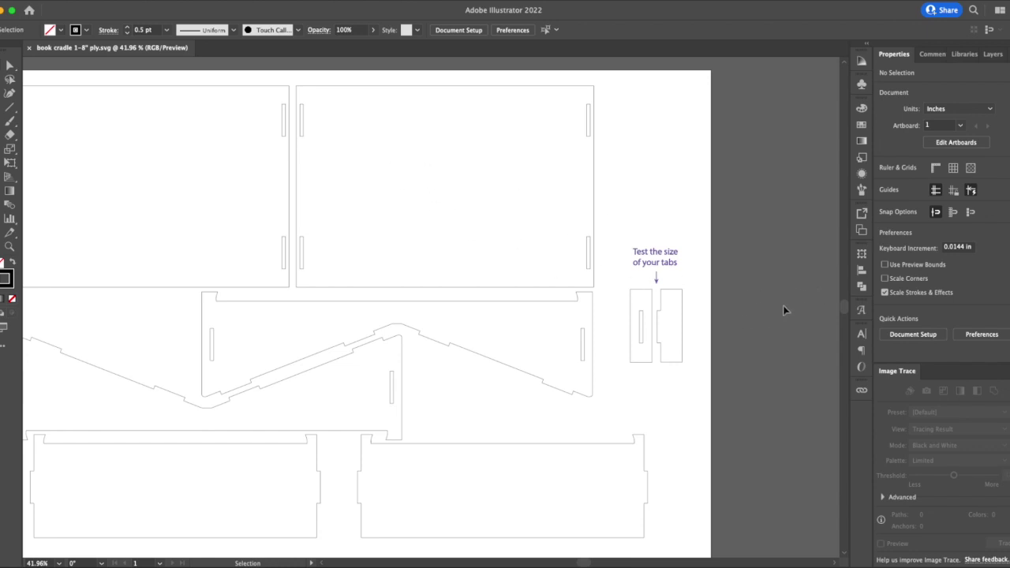
click(584, 337)
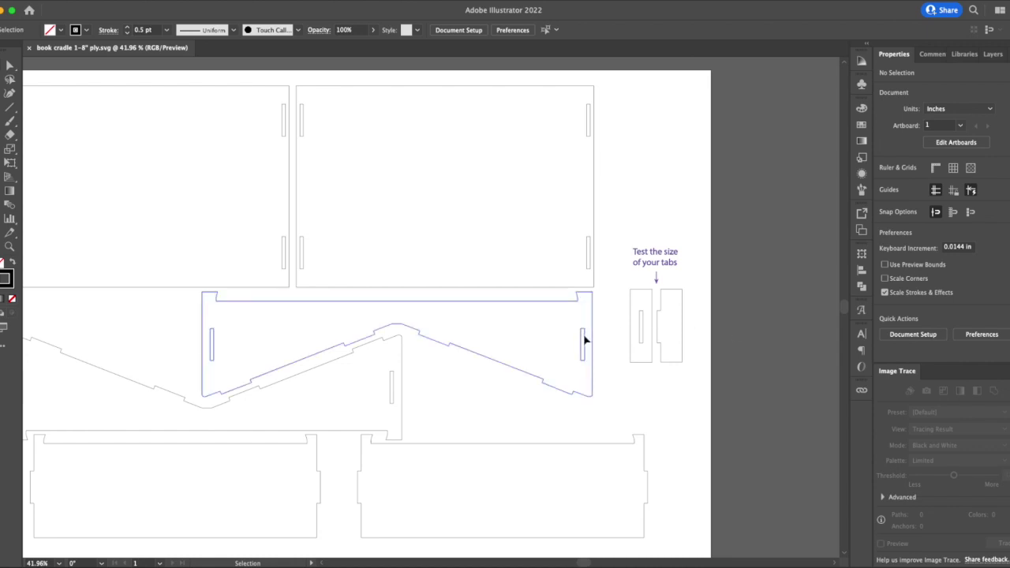
double_click(583, 338)
click(584, 339)
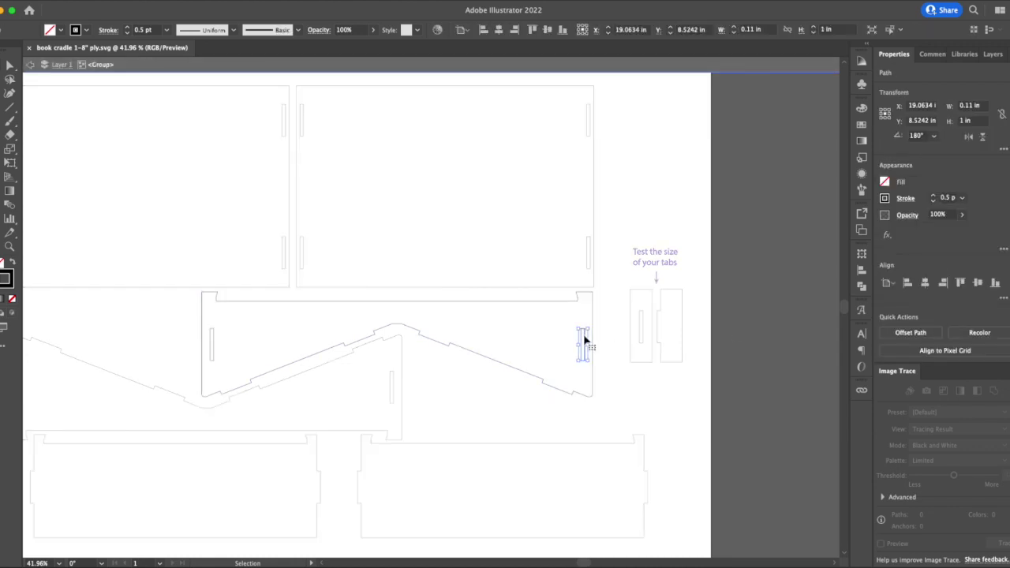